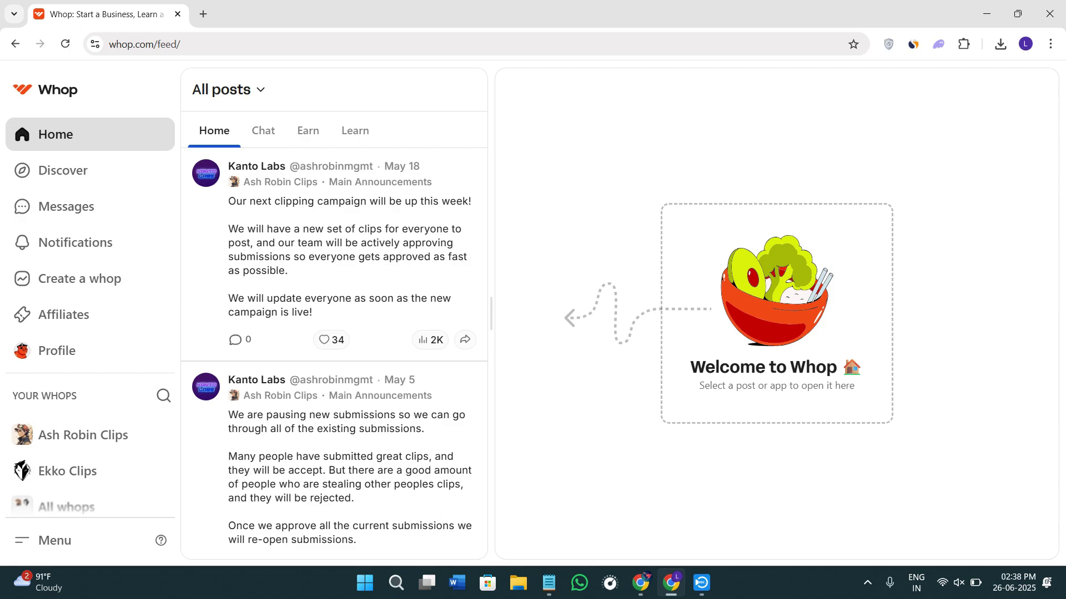
- Select the full page address in the browser's address bar
left_click(247, 50)
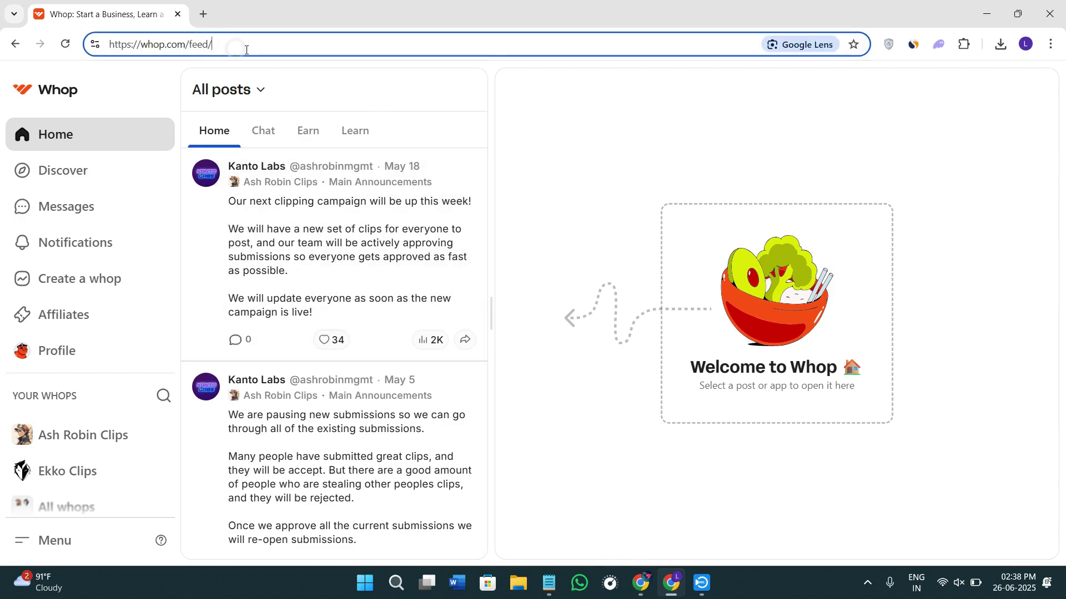
left_click_drag(247, 50, 33, 50)
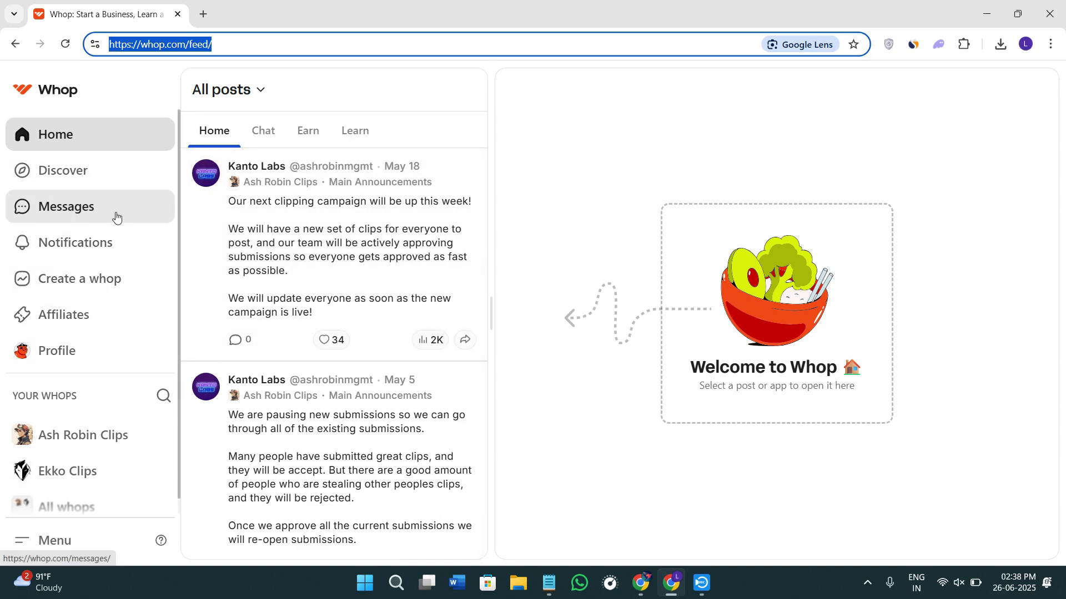
- Go to Profile account settings and show the Balance section with $0.00 and no withdrawals
left_click(39, 358)
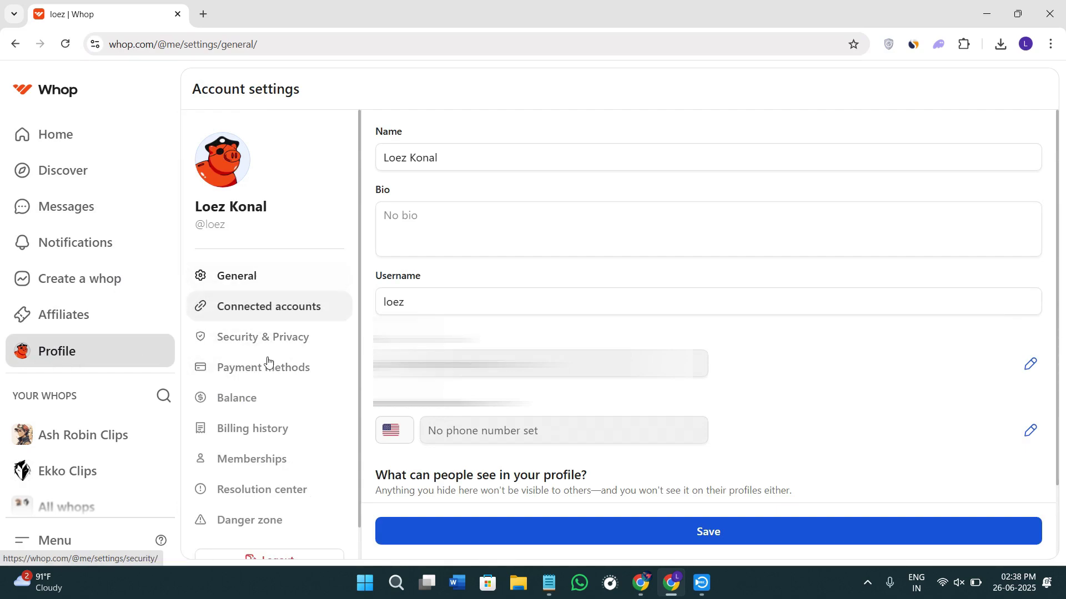
left_click(258, 402)
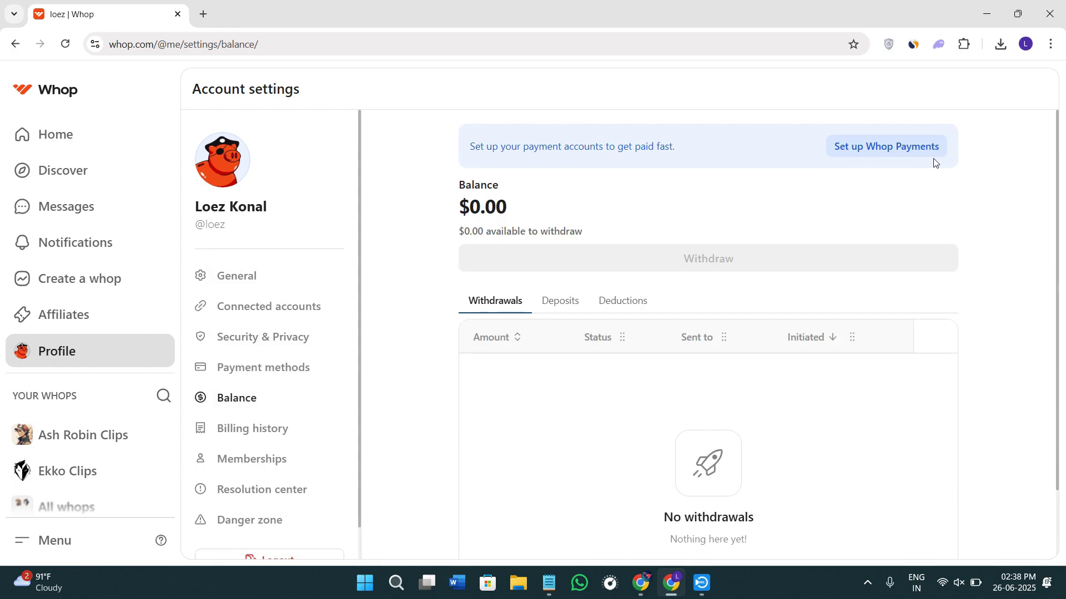
scroll(738, 288, "down", 2)
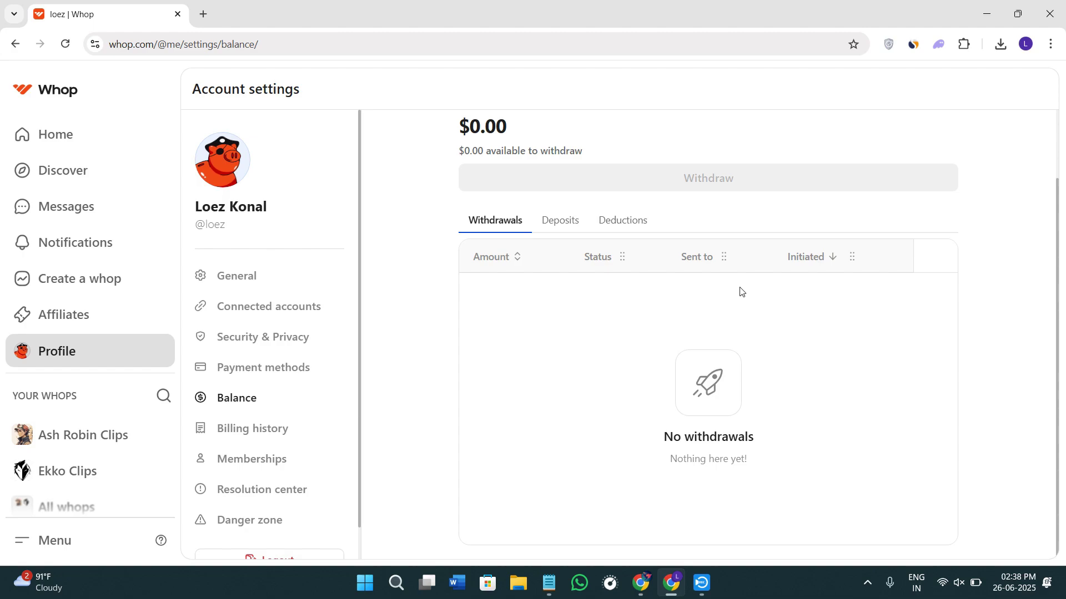
scroll(741, 293, "up", 2)
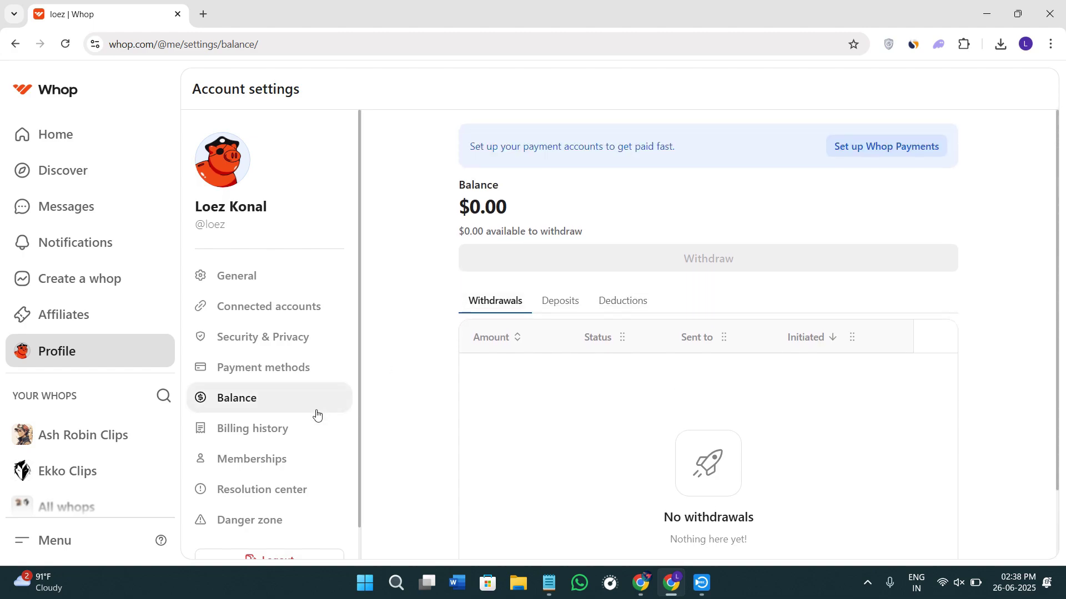
scroll(294, 428, "down", 1)
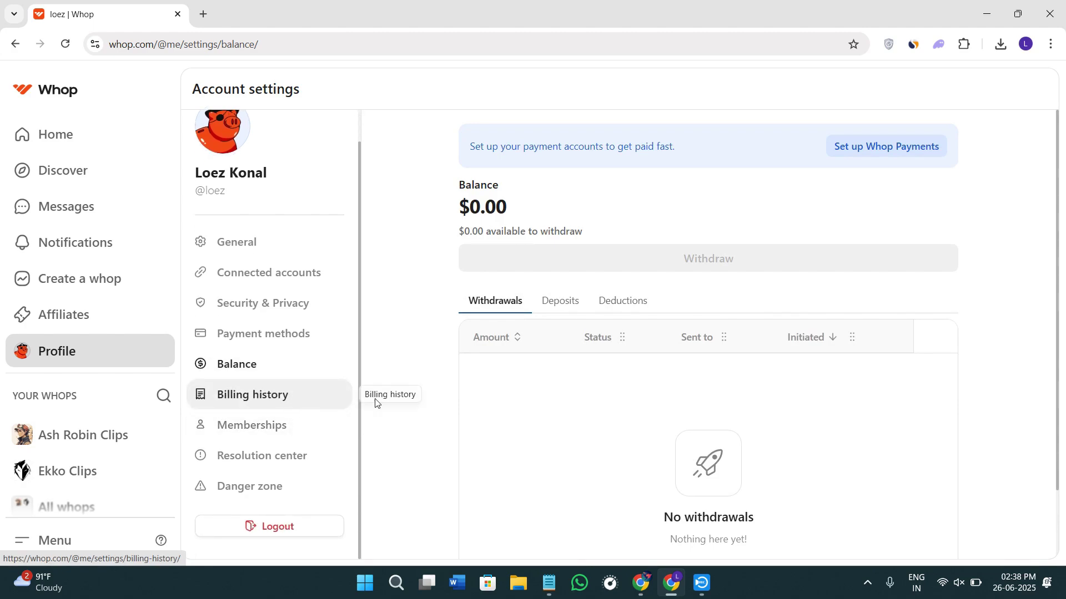
- Begin Whop Payments setup with Philippines as payout country and continue to Stripe onboarding
left_click(845, 155)
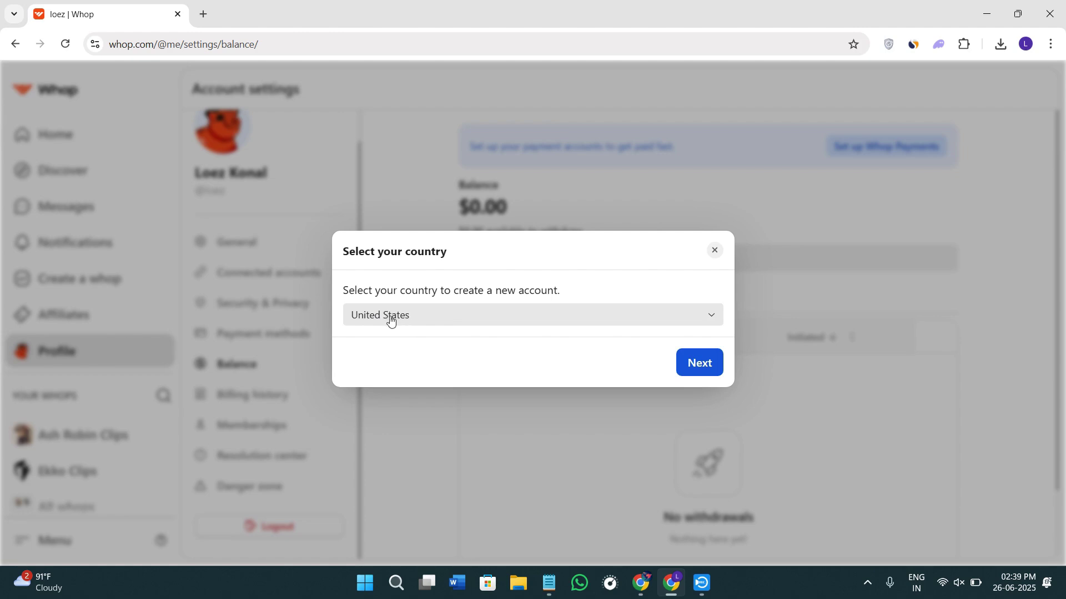
left_click(389, 321)
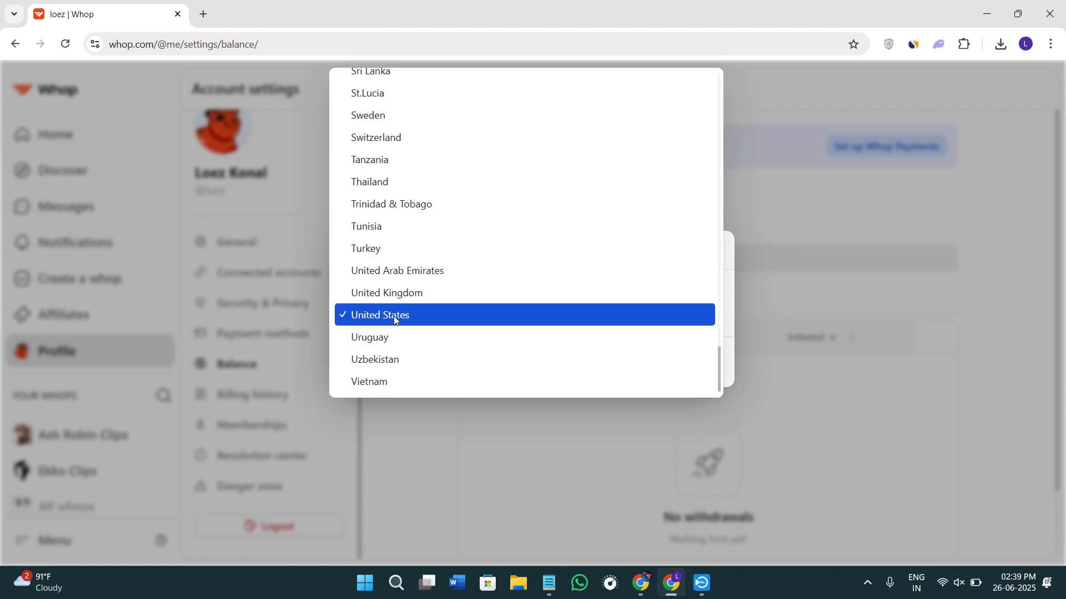
scroll(494, 300, "up", 5)
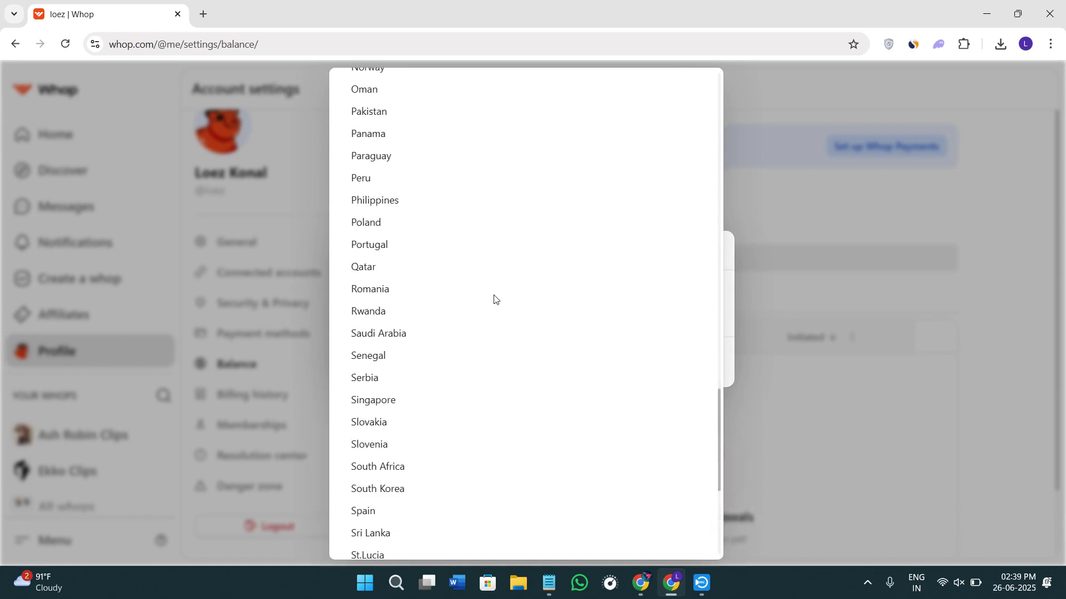
left_click(438, 198)
left_click(702, 372)
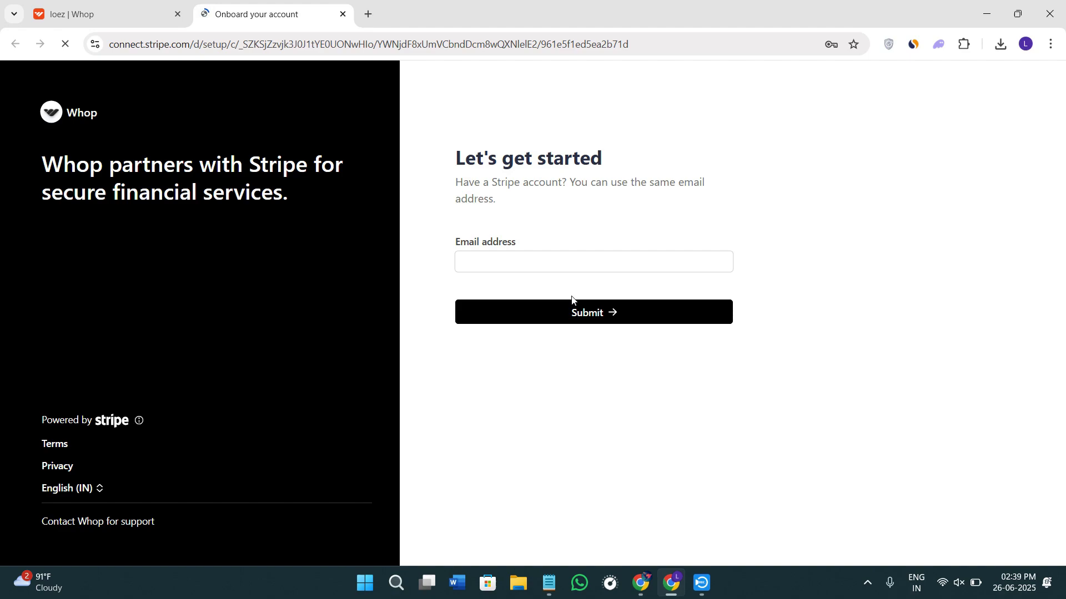
- Switch from the Stripe tab back to the 'loez | Whop' balance page
left_click(73, 17)
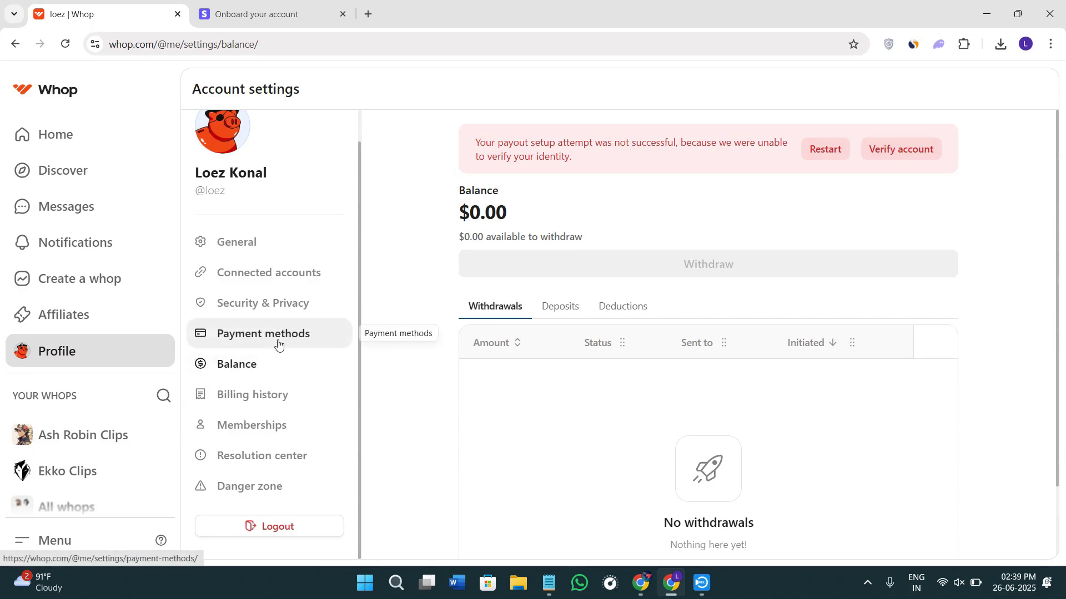
- Attempt to save an empty new payment method form, then dismiss it
left_click(280, 336)
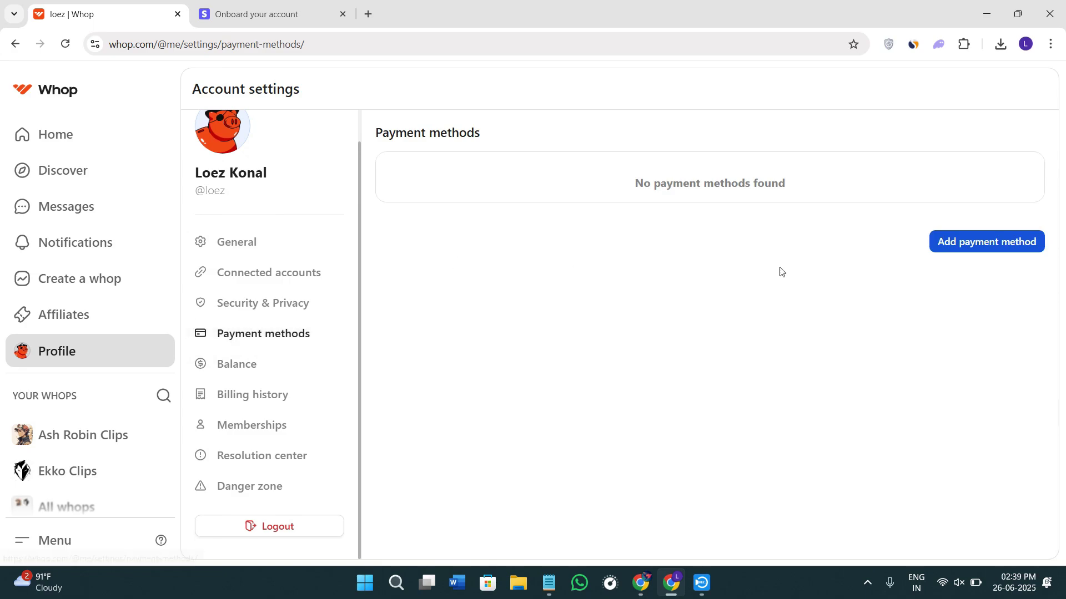
left_click(956, 248)
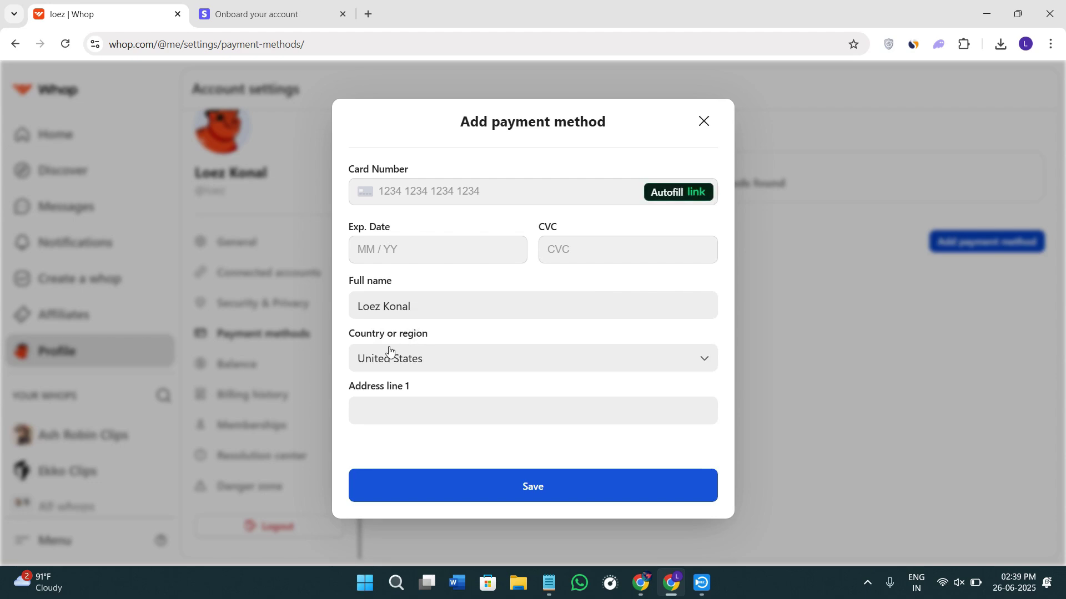
left_click(617, 483)
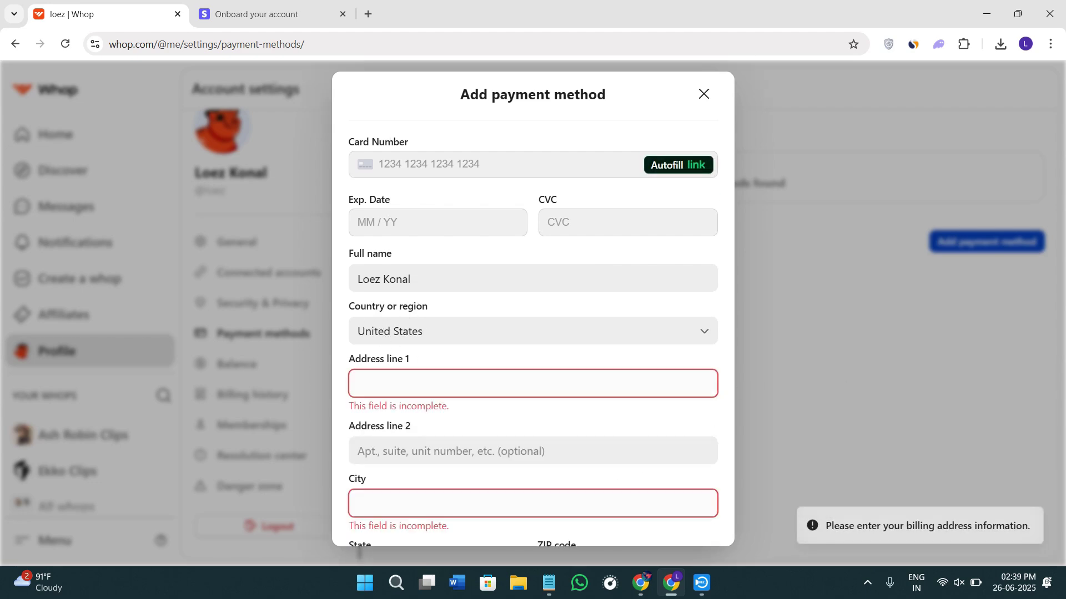
left_click(705, 95)
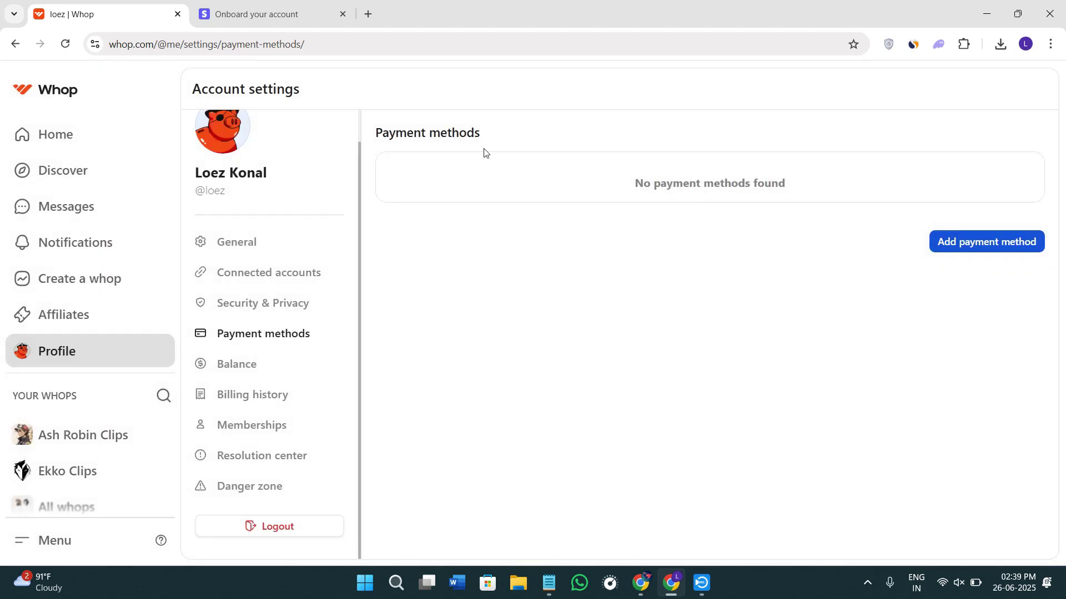
- Briefly select the Payment methods heading and close the Stripe onboarding tab
left_click_drag(375, 133, 520, 138)
left_click(567, 283)
left_click(341, 13)
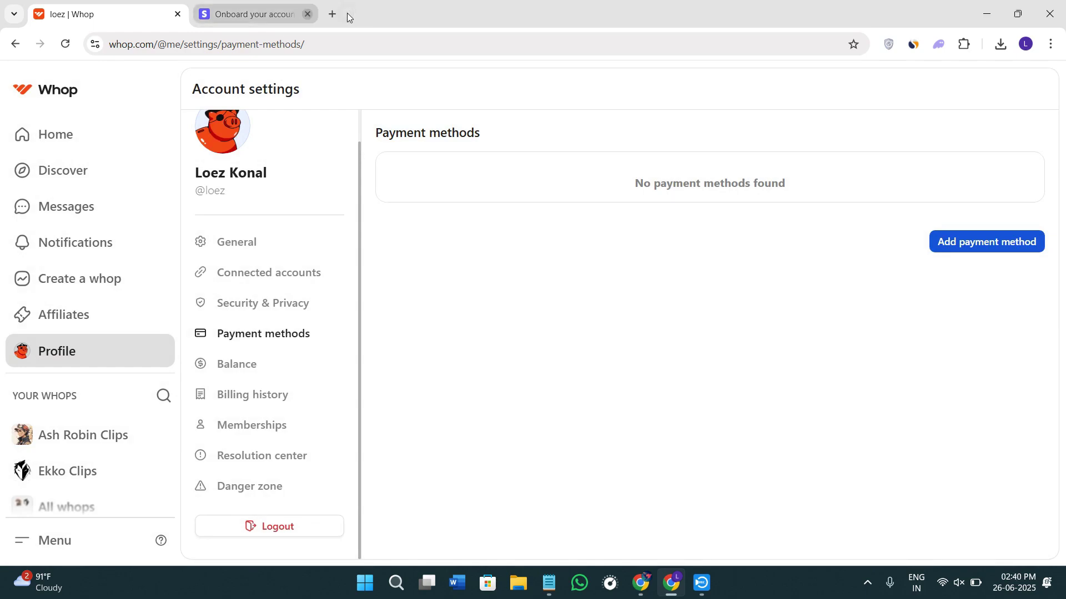
- Return to the Balance section showing the payout warning and ₱0.00 balance
left_click(267, 370)
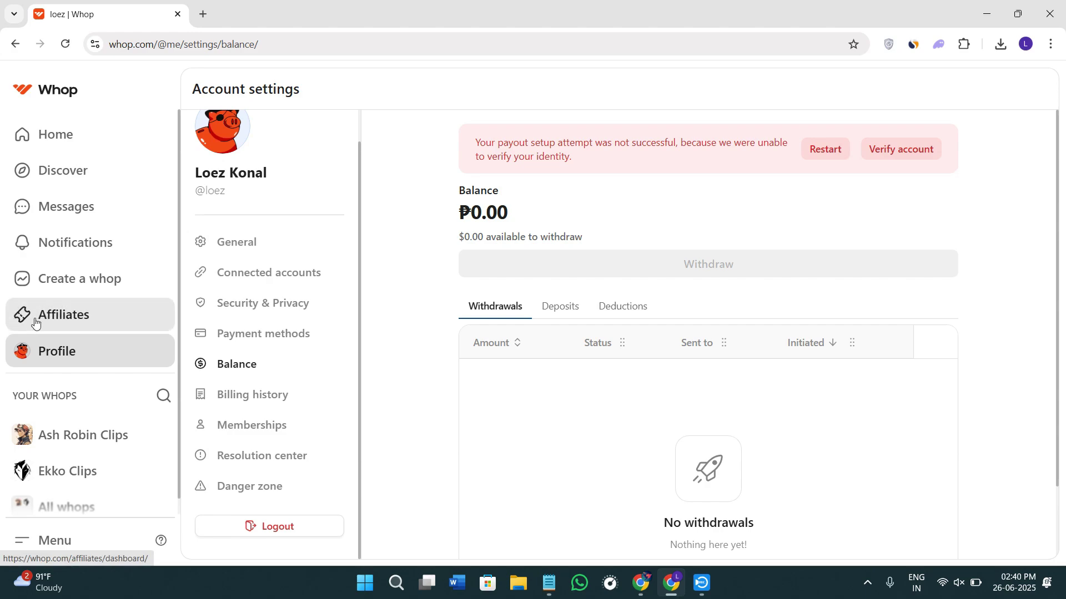
scroll(86, 336, "down", 1)
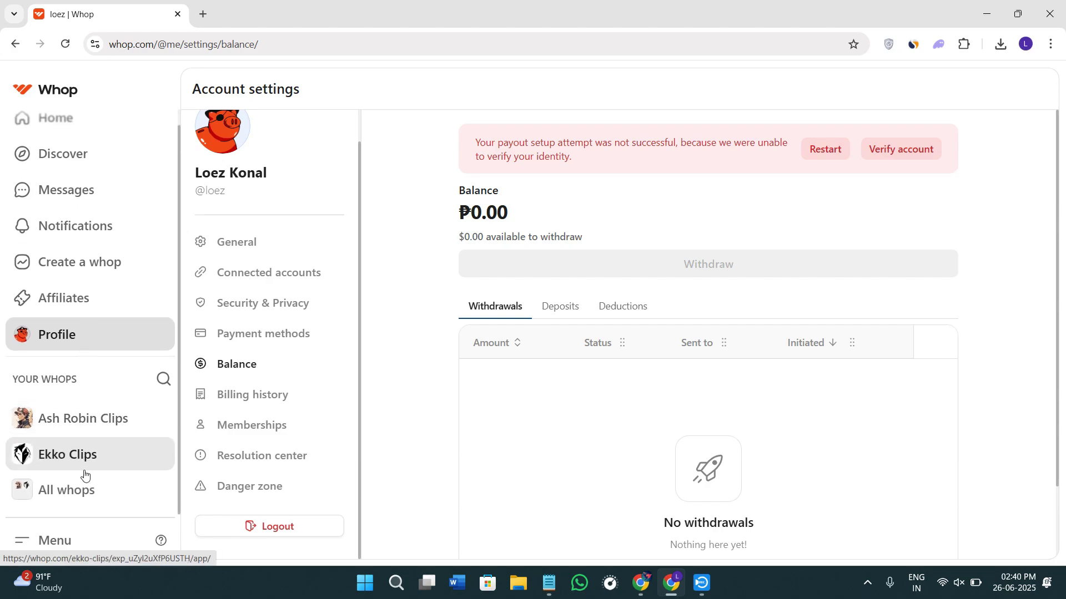
- Bring up the Chat with Whop support panel via the sidebar's Need help? option
left_click(73, 537)
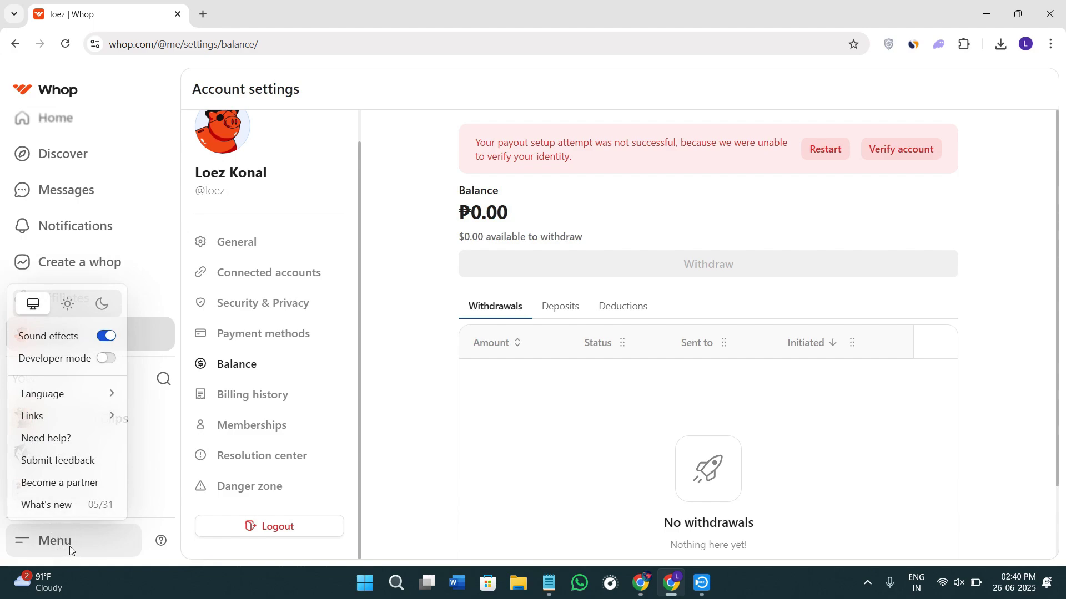
left_click(54, 444)
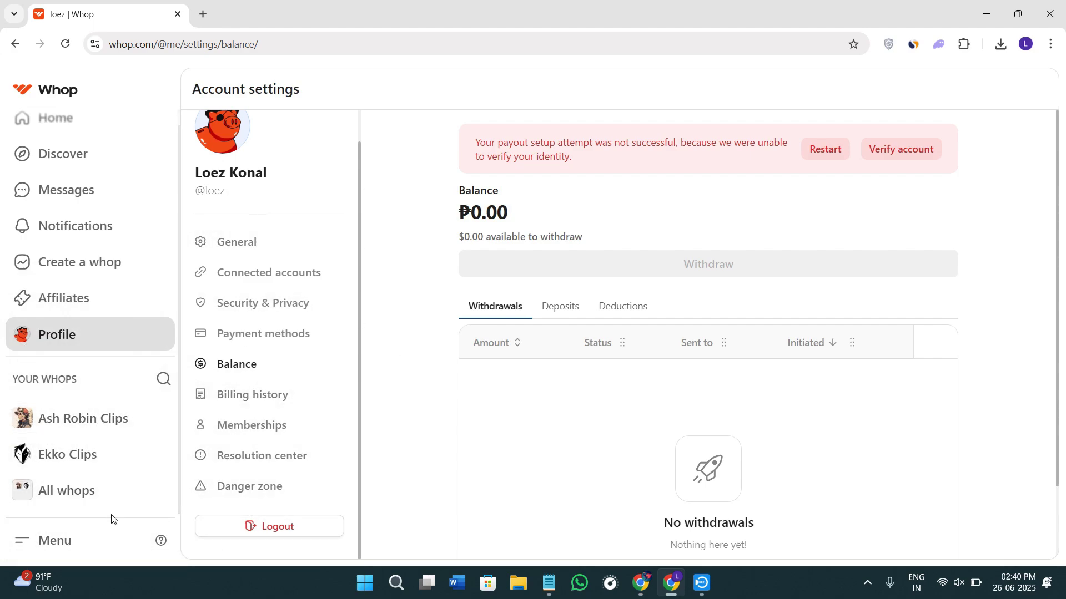
left_click(67, 542)
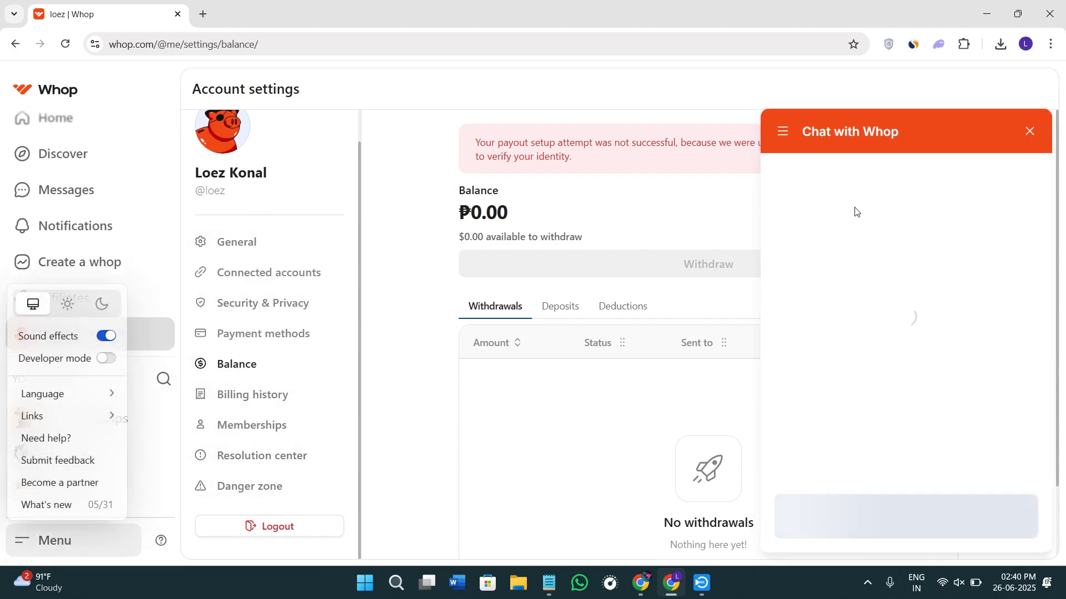